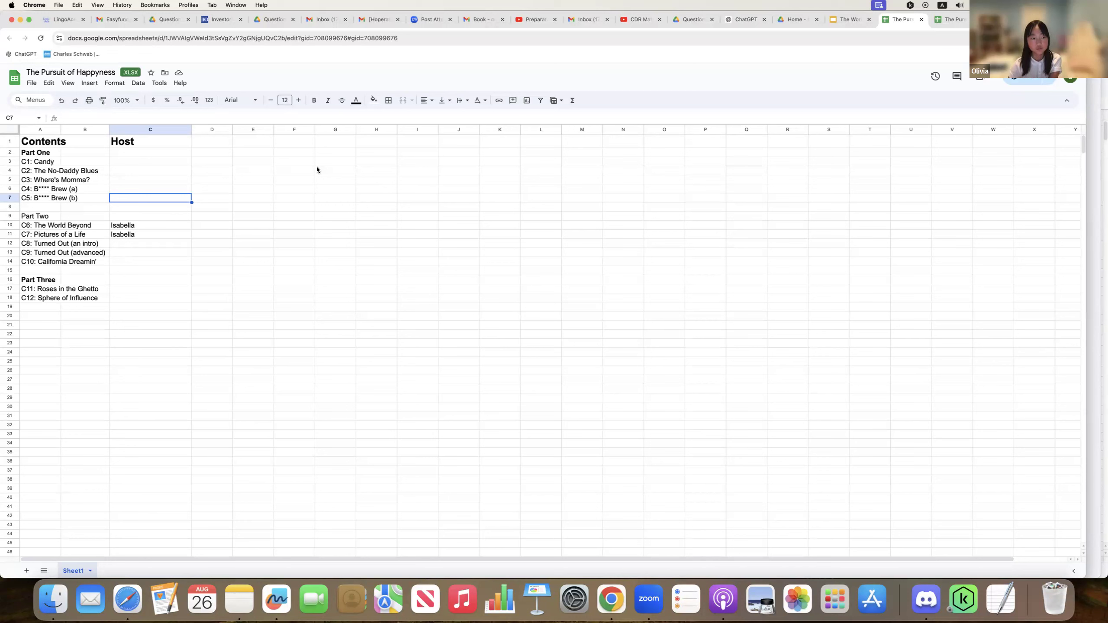
Enter the same host's first name in the Host column for C1: Candy and C2: The No-Daddy Blues.
{"action": "right_click", "coordinate": [316, 169]}
{"action": "left_click", "coordinate": [298, 165]}
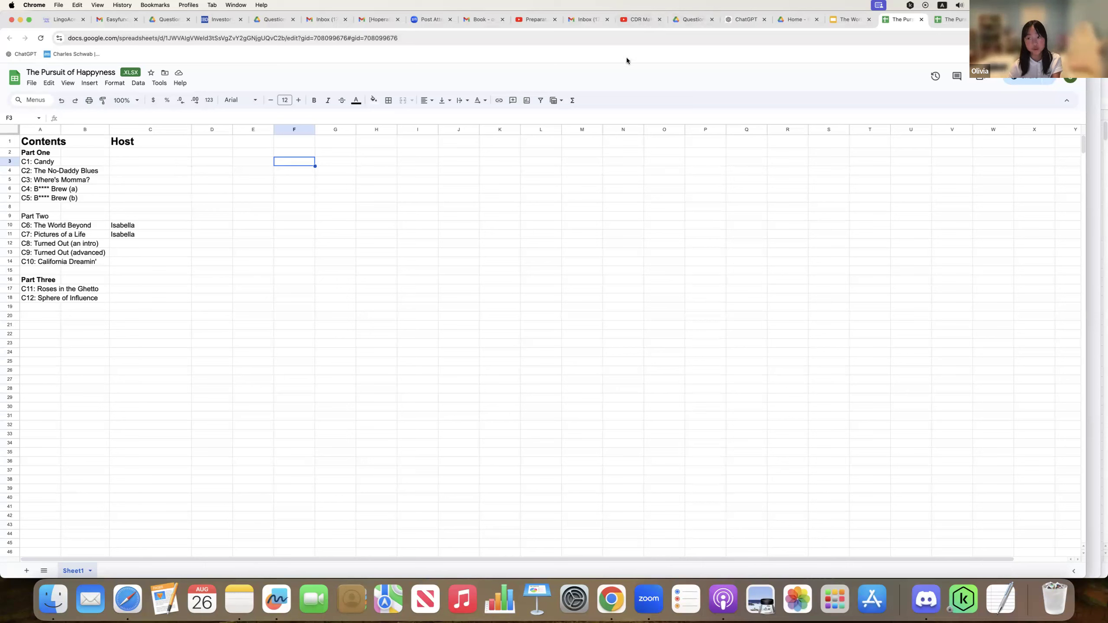
{"action": "left_click", "coordinate": [171, 163]}
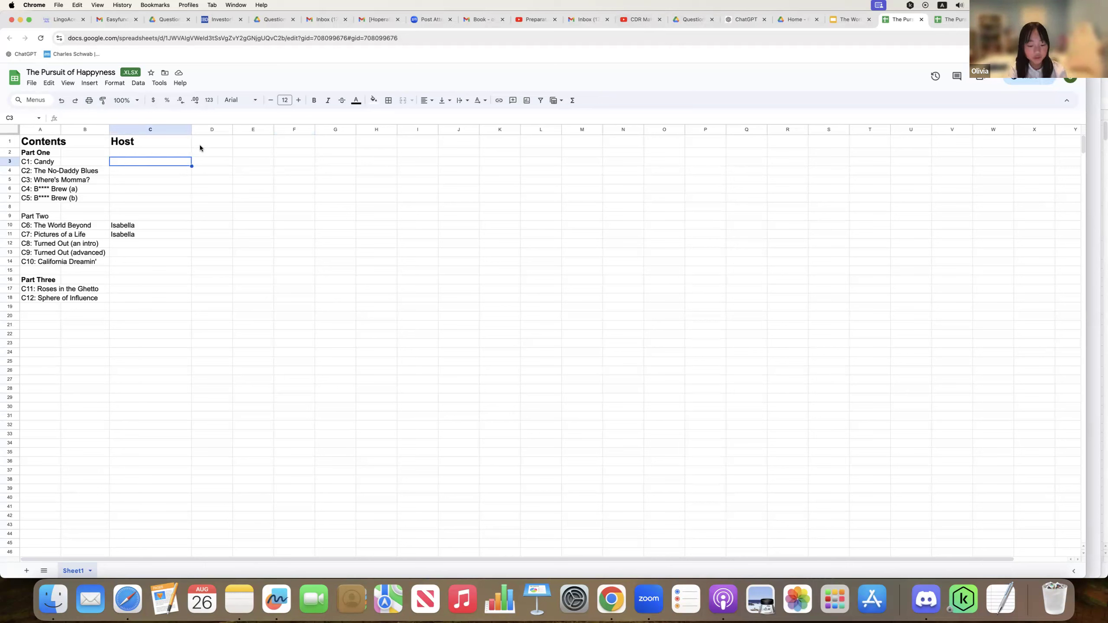
{"action": "type", "text": "Olive"}
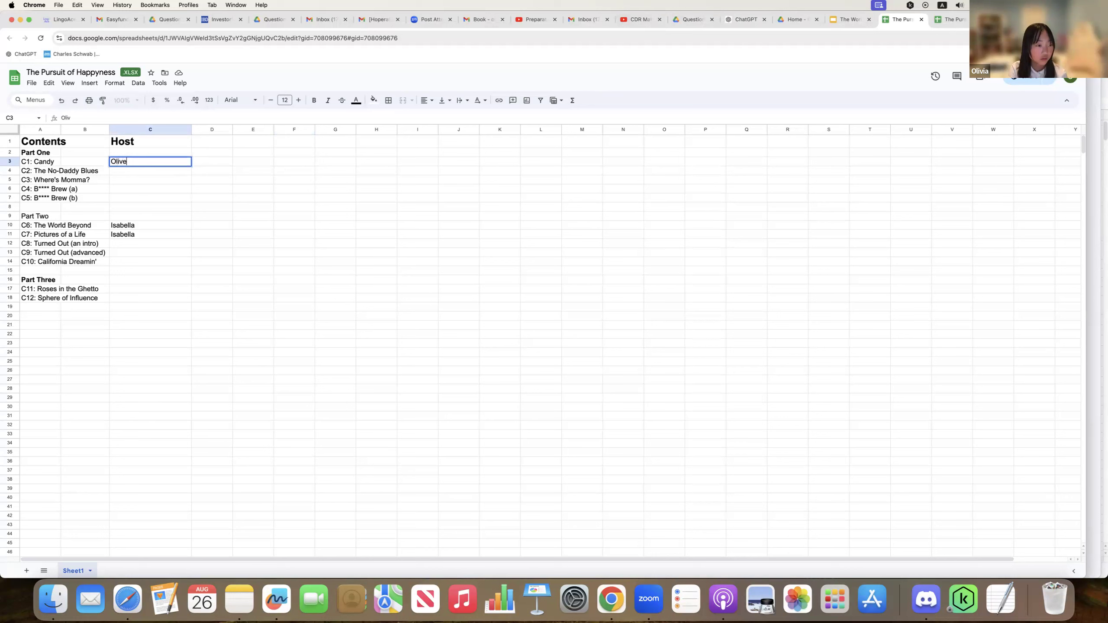
{"action": "key", "text": "Return"}
{"action": "type", "text": "Oliver"}
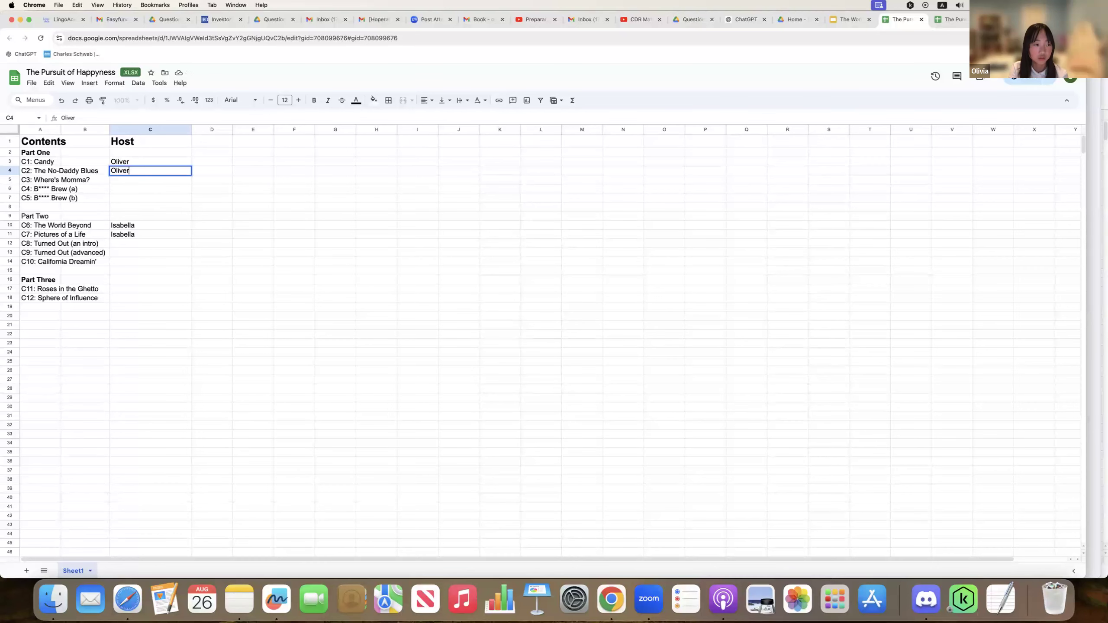
{"action": "key", "text": "Return"}
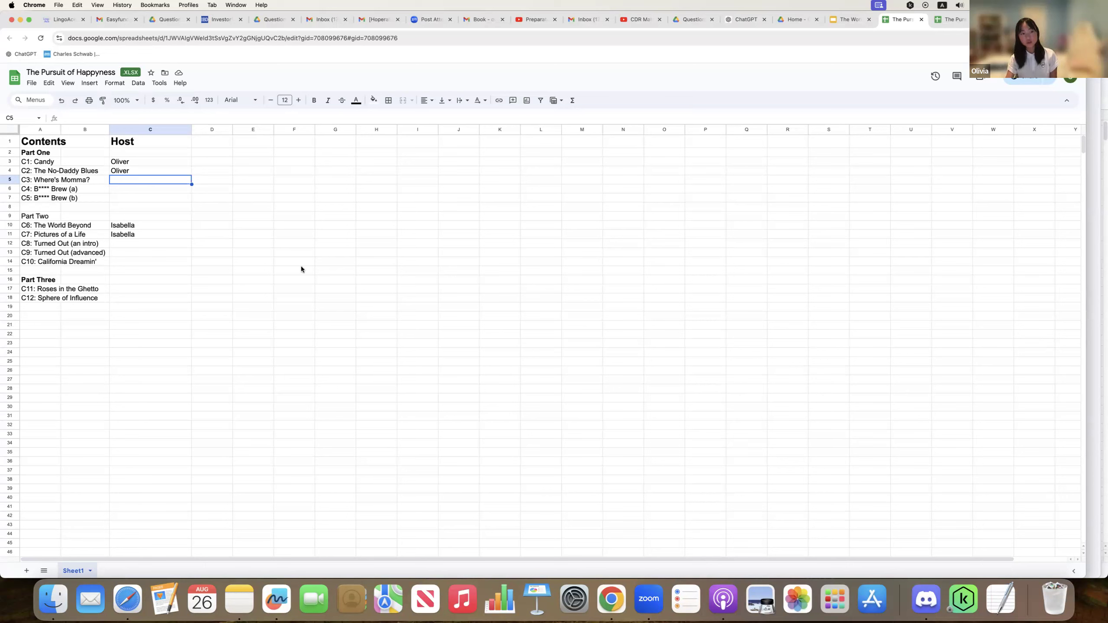
{"action": "left_click", "coordinate": [290, 279]}
{"action": "left_click", "coordinate": [141, 278]}
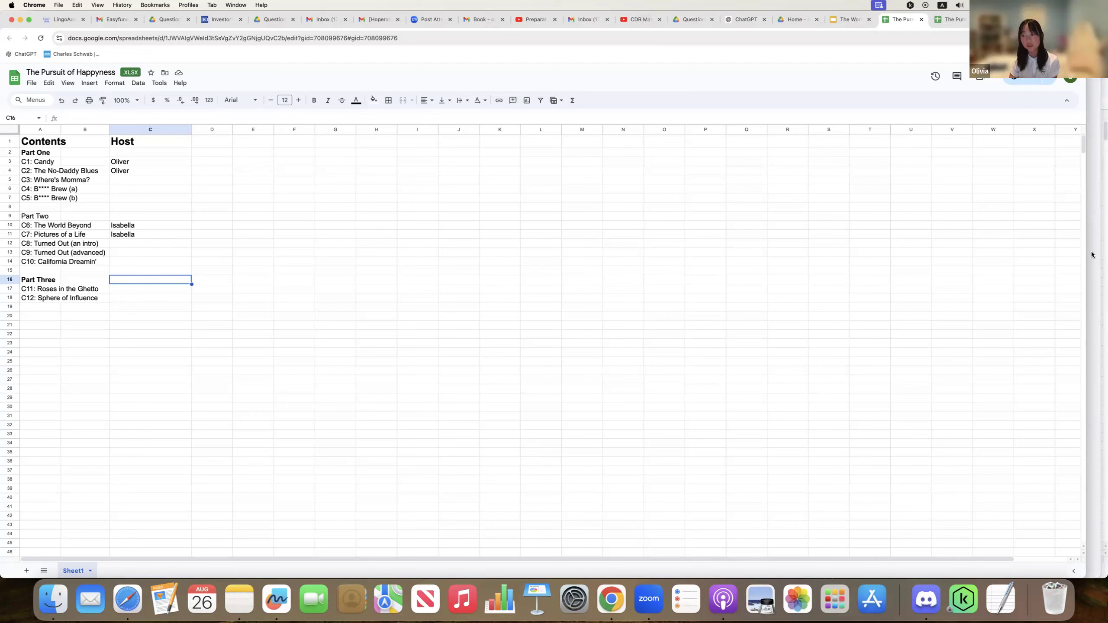
{"action": "left_click", "coordinate": [189, 188]}
{"action": "left_click", "coordinate": [310, 192]}
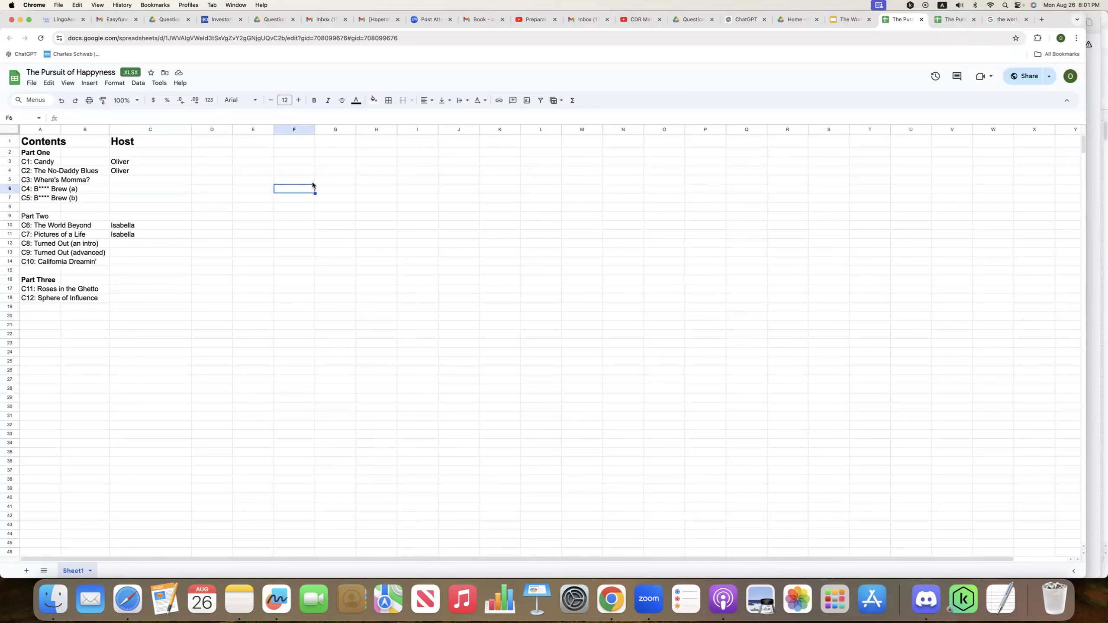
{"action": "left_click", "coordinate": [312, 182]}
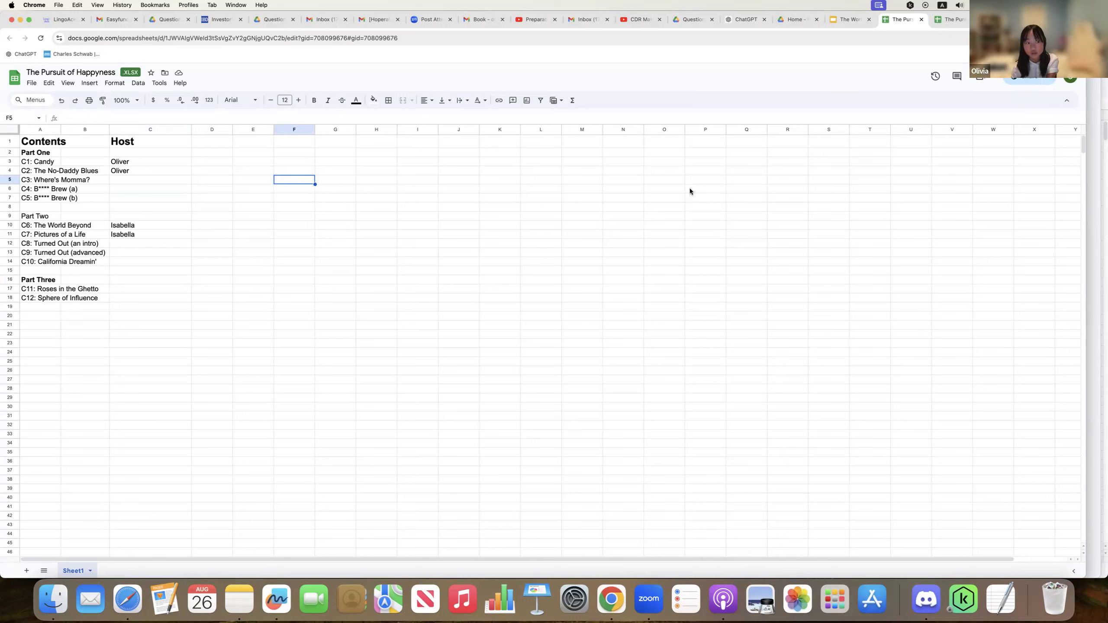
{"action": "left_click", "coordinate": [306, 216]}
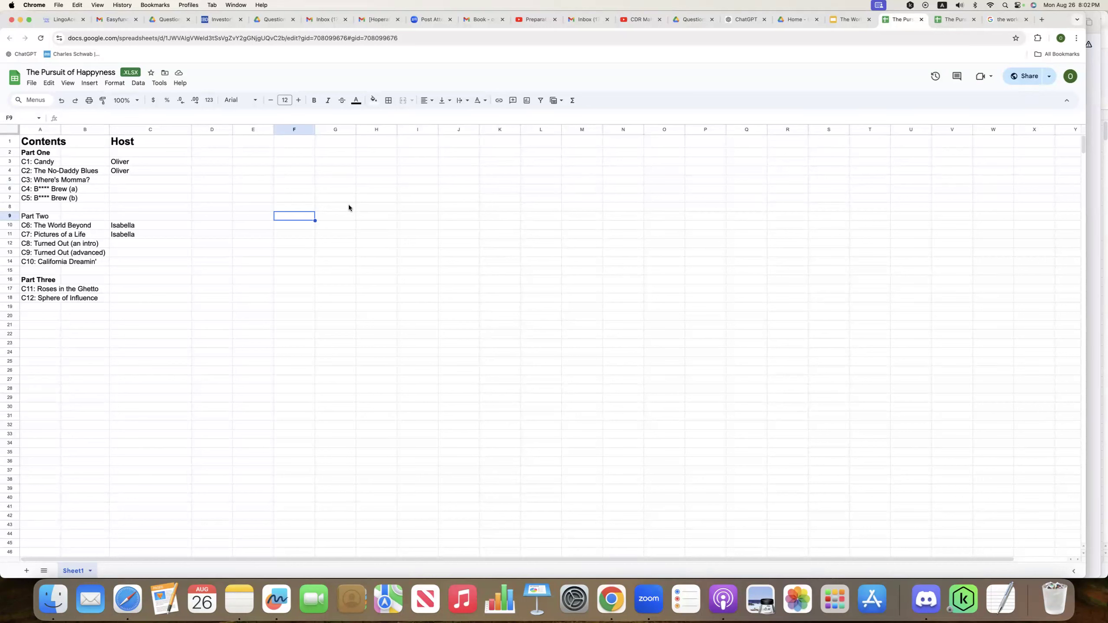
Enter another host's first name in the Host column for C3: Where's Momma? and C4: B**** Brew (a).
{"action": "left_click", "coordinate": [149, 179]}
{"action": "type", "text": "Kai"}
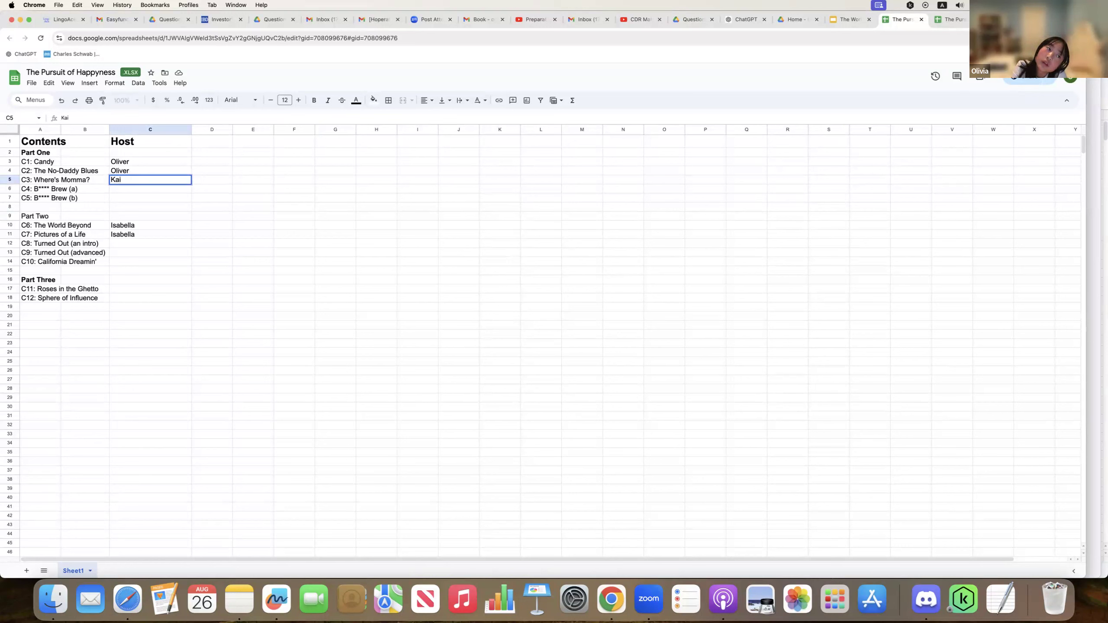
{"action": "key", "text": "Return"}
{"action": "type", "text": "Kai"}
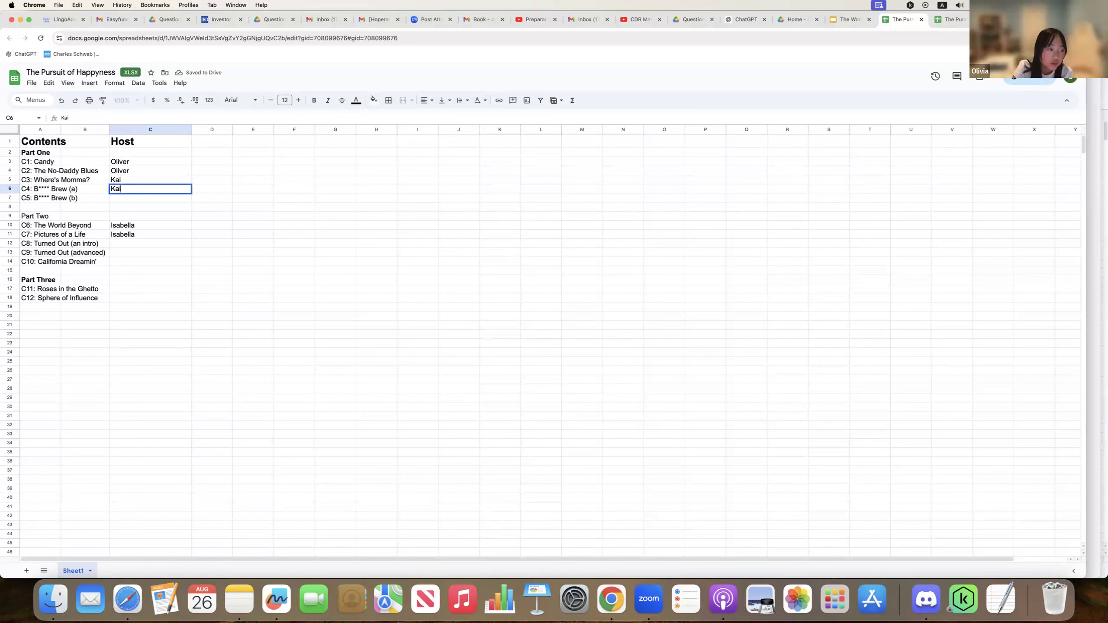
Clear the host of C3: Where's Momma? and enter C4's host for C5: B**** Brew (b) as well.
{"action": "left_click", "coordinate": [150, 180]}
{"action": "key", "text": "BackSpace"}
{"action": "left_click", "coordinate": [150, 189]}
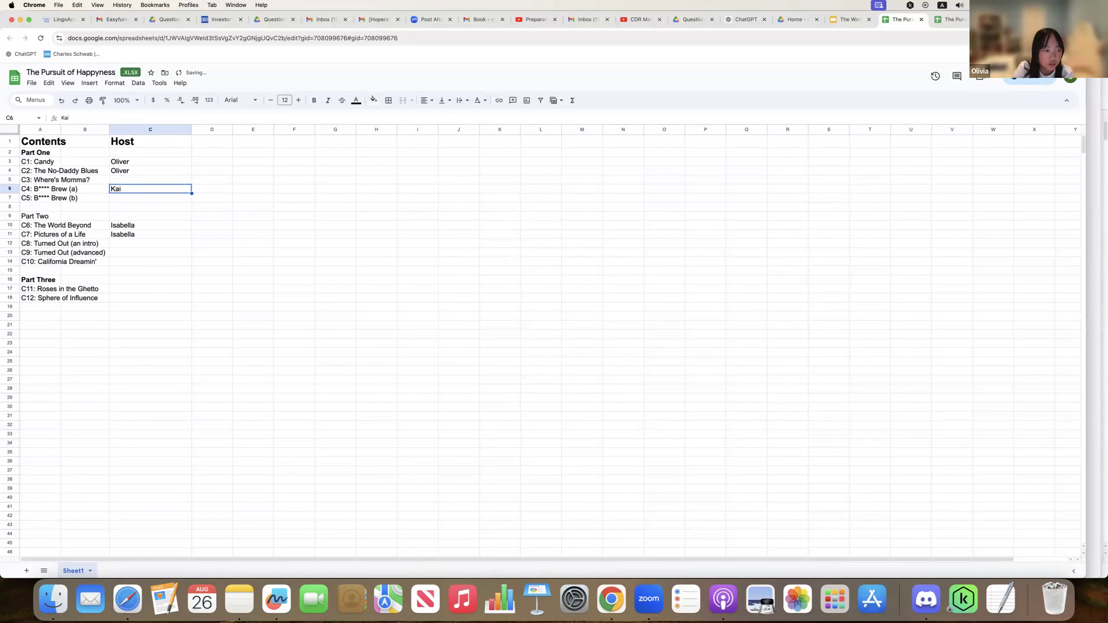
{"action": "left_click", "coordinate": [150, 198]}
{"action": "type", "text": "Kai"}
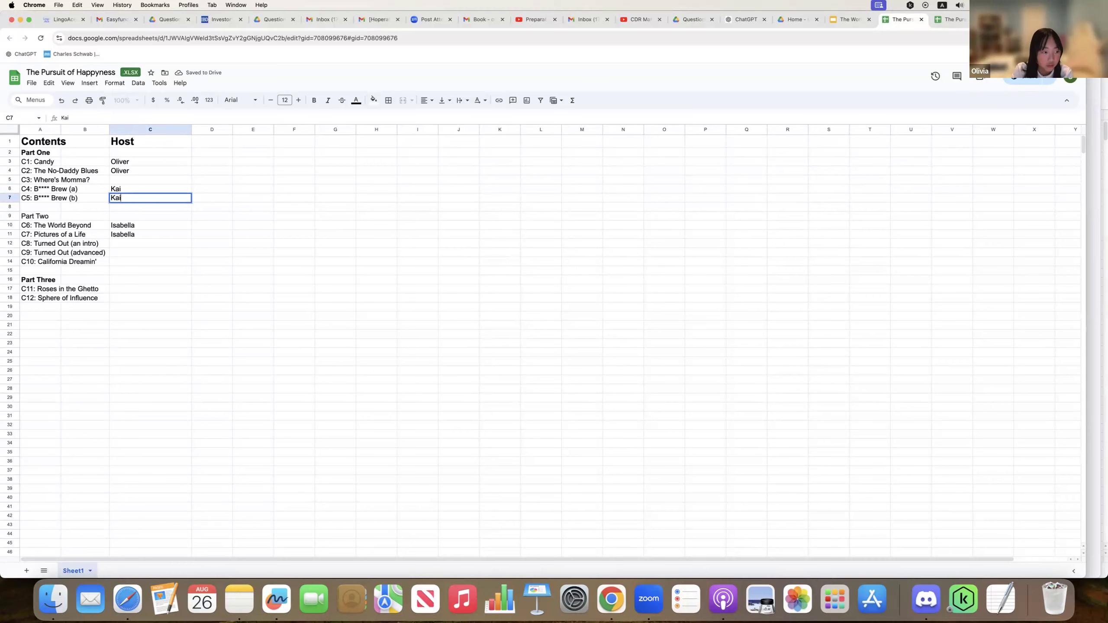
{"action": "scroll", "coordinate": [154, 259], "scroll_direction": "down", "scroll_amount": 1}
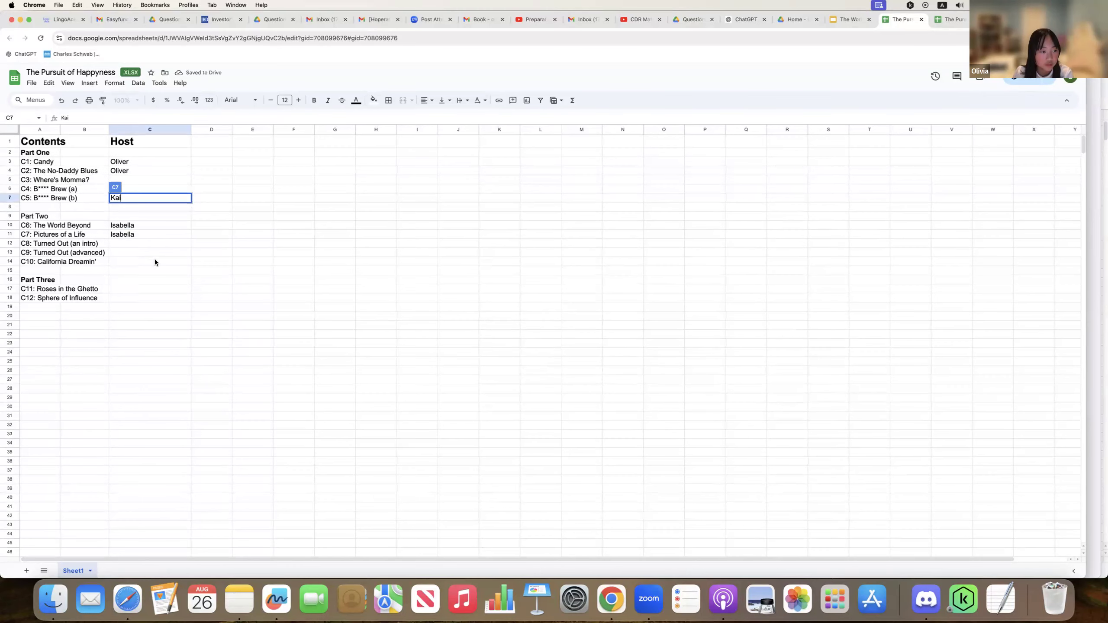
{"action": "scroll", "coordinate": [161, 262], "scroll_direction": "right", "scroll_amount": 2}
{"action": "scroll", "coordinate": [157, 262], "scroll_direction": "down", "scroll_amount": 1}
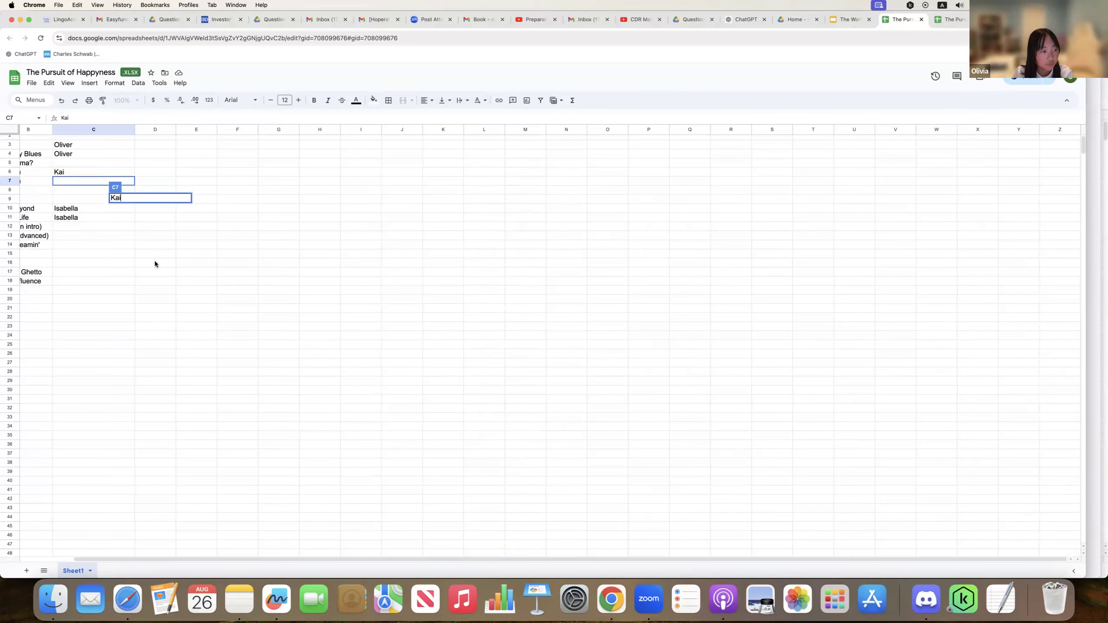
{"action": "left_click", "coordinate": [163, 262]}
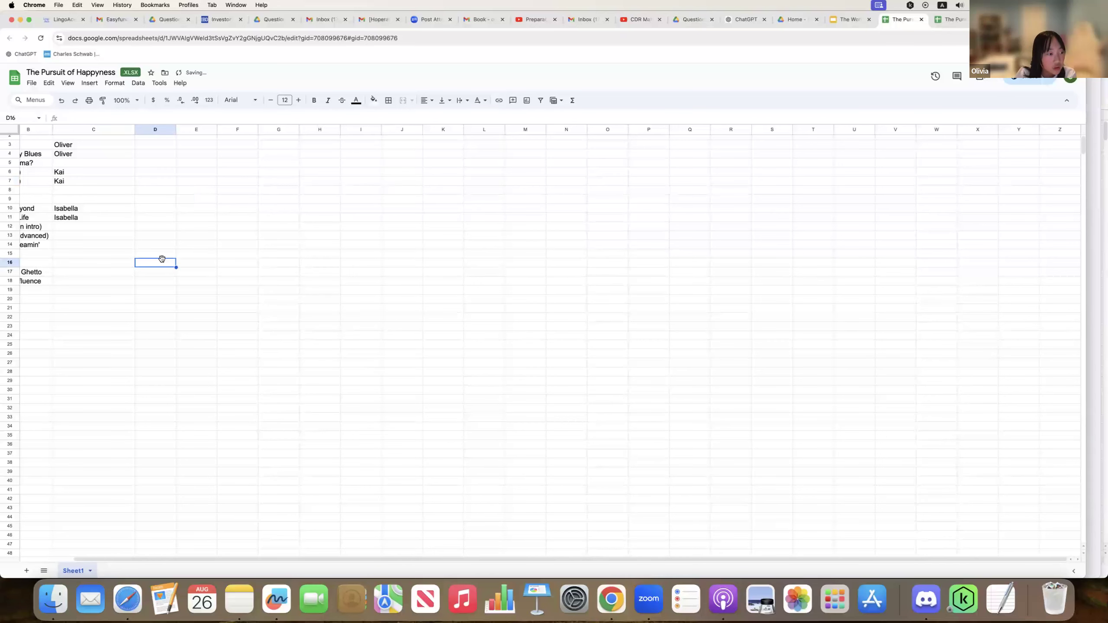
{"action": "left_click", "coordinate": [175, 218]}
{"action": "left_click", "coordinate": [90, 164]}
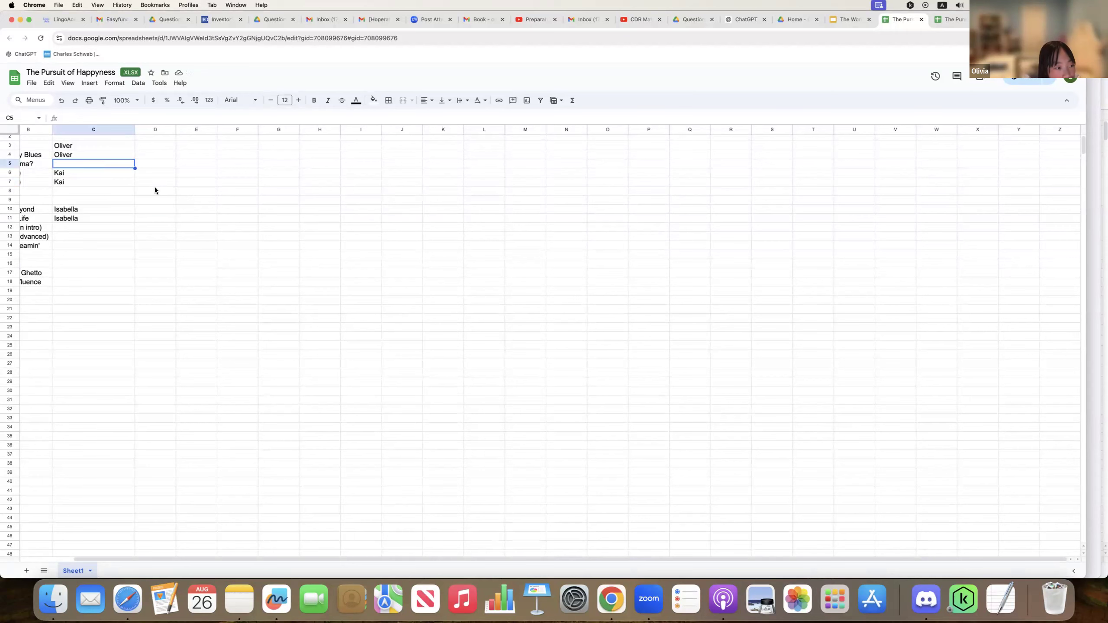
{"action": "scroll", "coordinate": [154, 188], "scroll_direction": "left", "scroll_amount": 1}
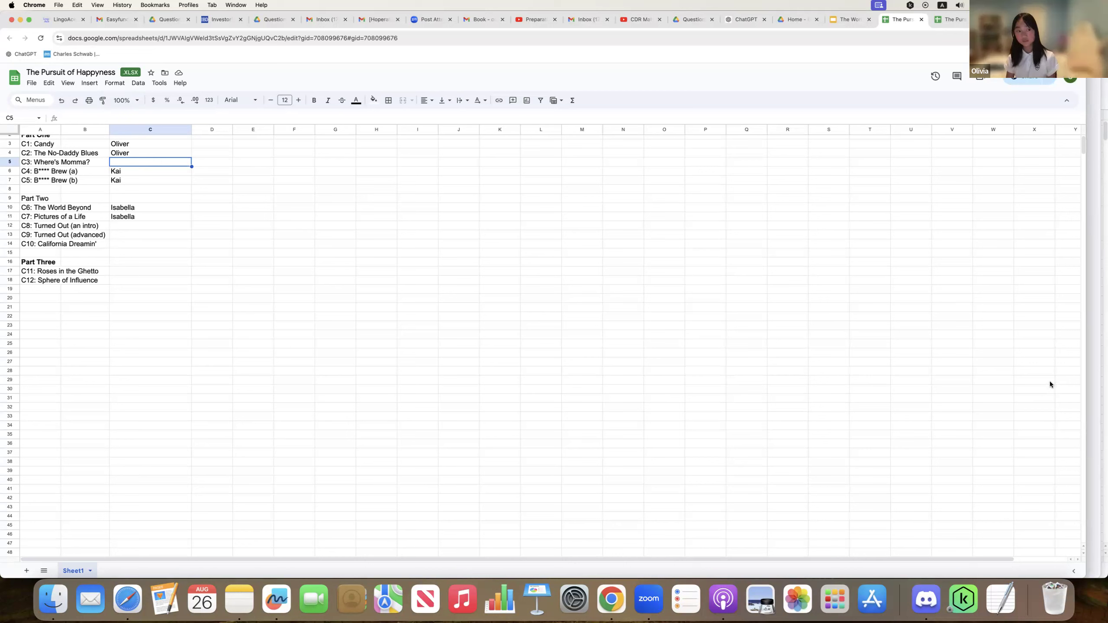
{"action": "left_click", "coordinate": [881, 372]}
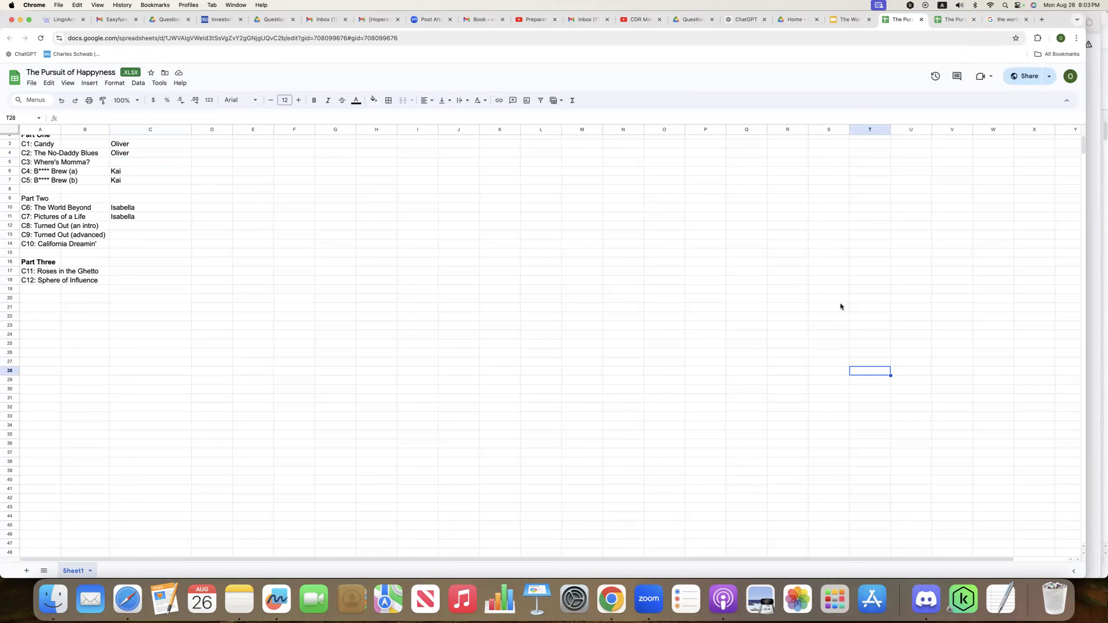
{"action": "left_click", "coordinate": [322, 264]}
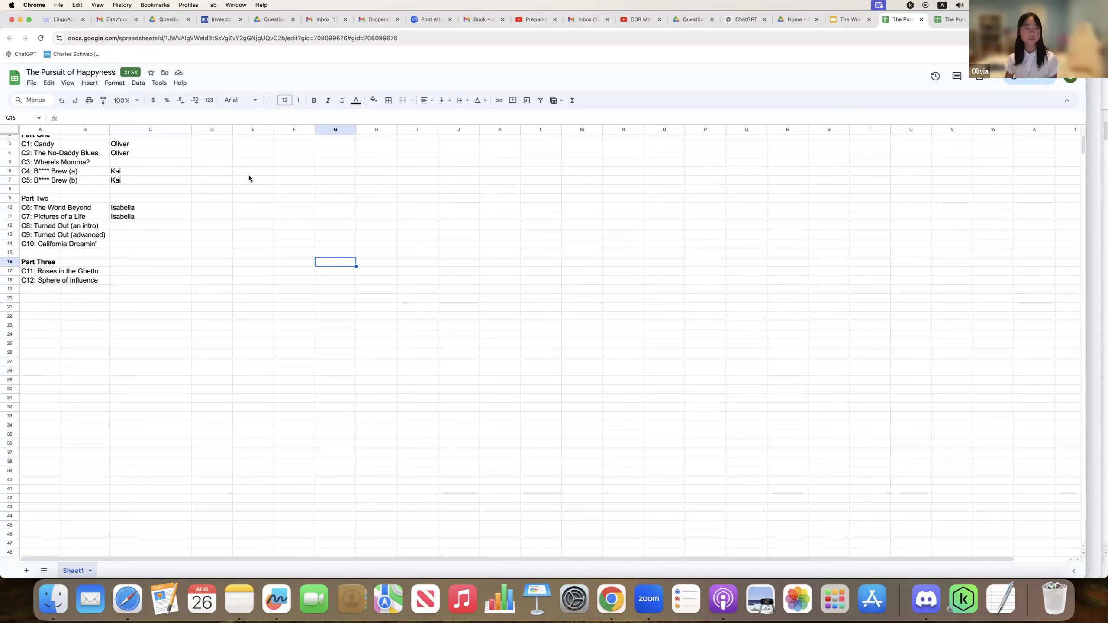
{"action": "left_click", "coordinate": [154, 158]}
{"action": "scroll", "coordinate": [248, 233], "scroll_direction": "up", "scroll_amount": 1}
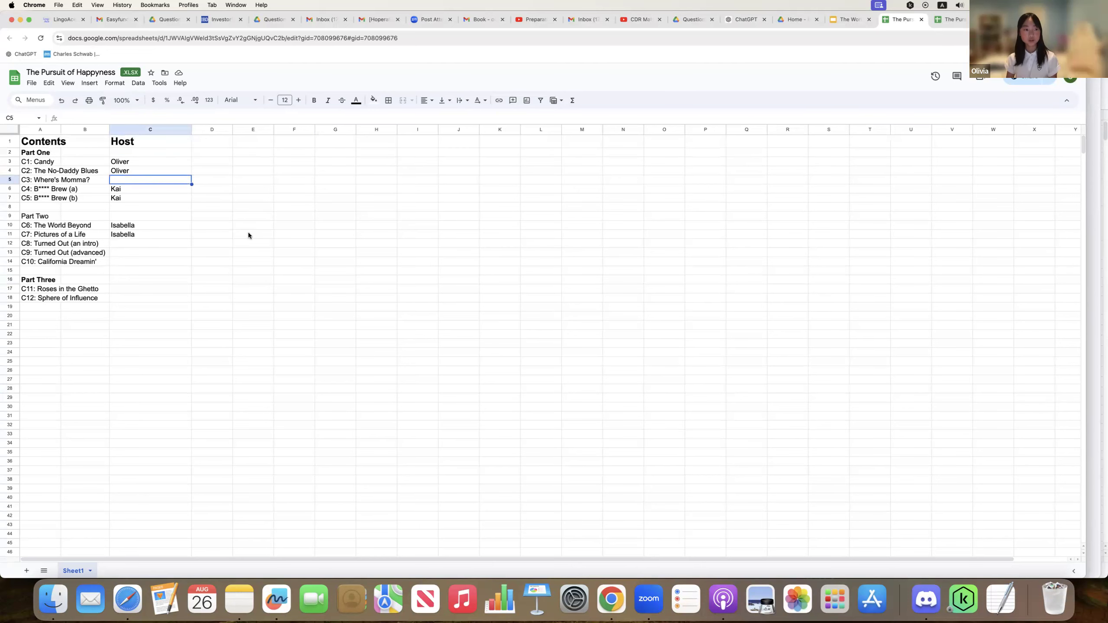
{"action": "type", "text": "Dav"}
{"action": "key", "text": "BackSpace"}
{"action": "key", "text": "BackSpace"}
{"action": "key", "text": "BackSpace"}
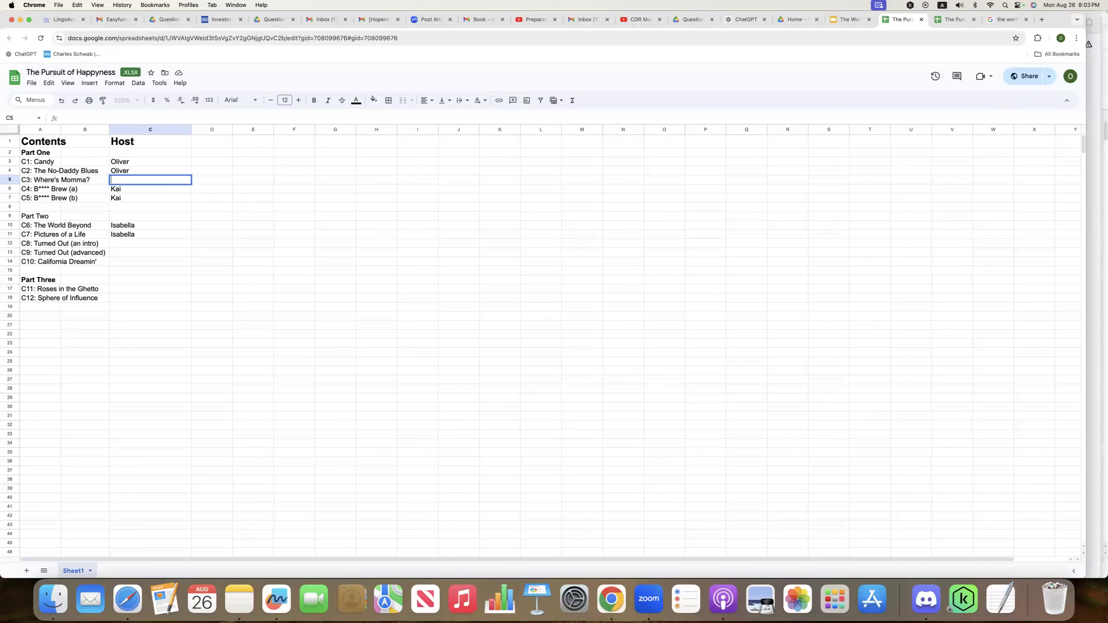
{"action": "left_click", "coordinate": [265, 227]}
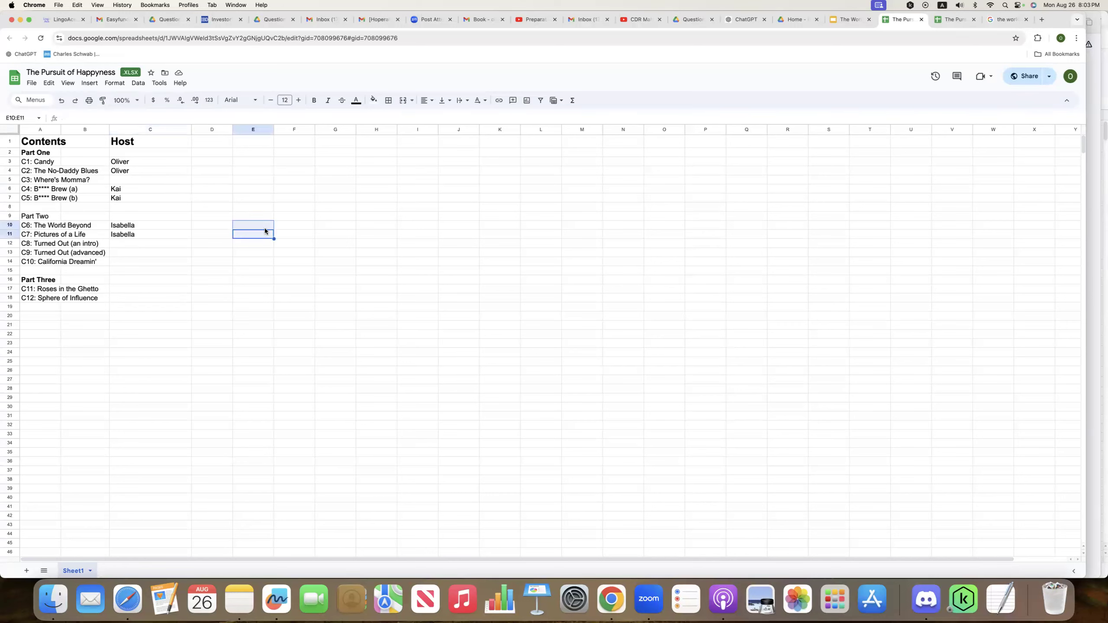
Review the chapters that have no host assigned, going through C3 and C8 to C12.
{"action": "left_click", "coordinate": [300, 200]}
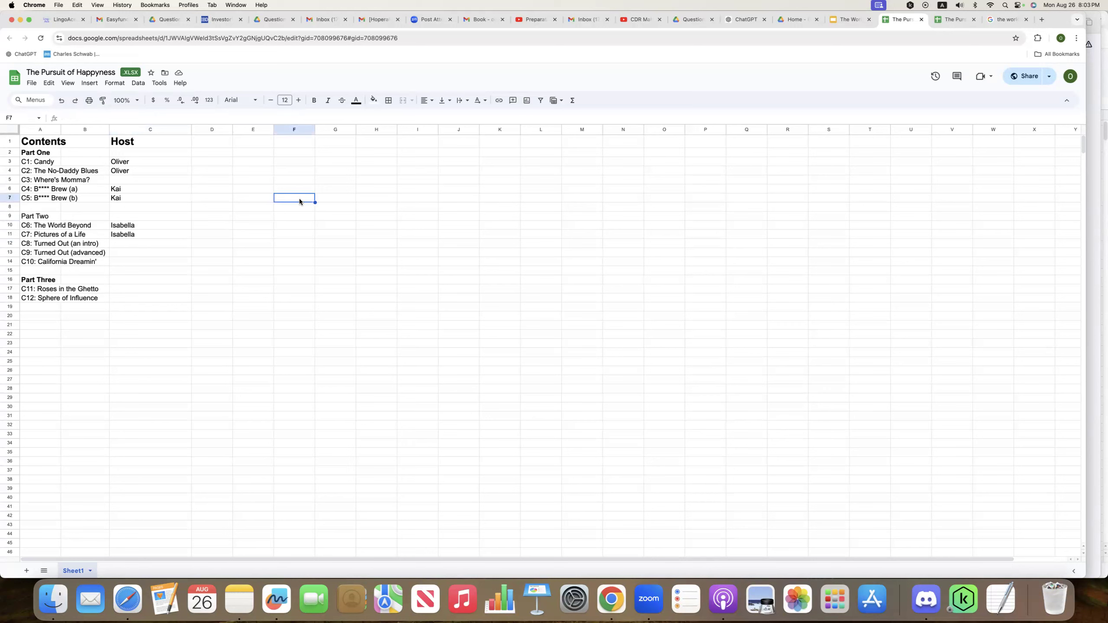
{"action": "left_click", "coordinate": [141, 225]}
{"action": "left_click", "coordinate": [98, 226]}
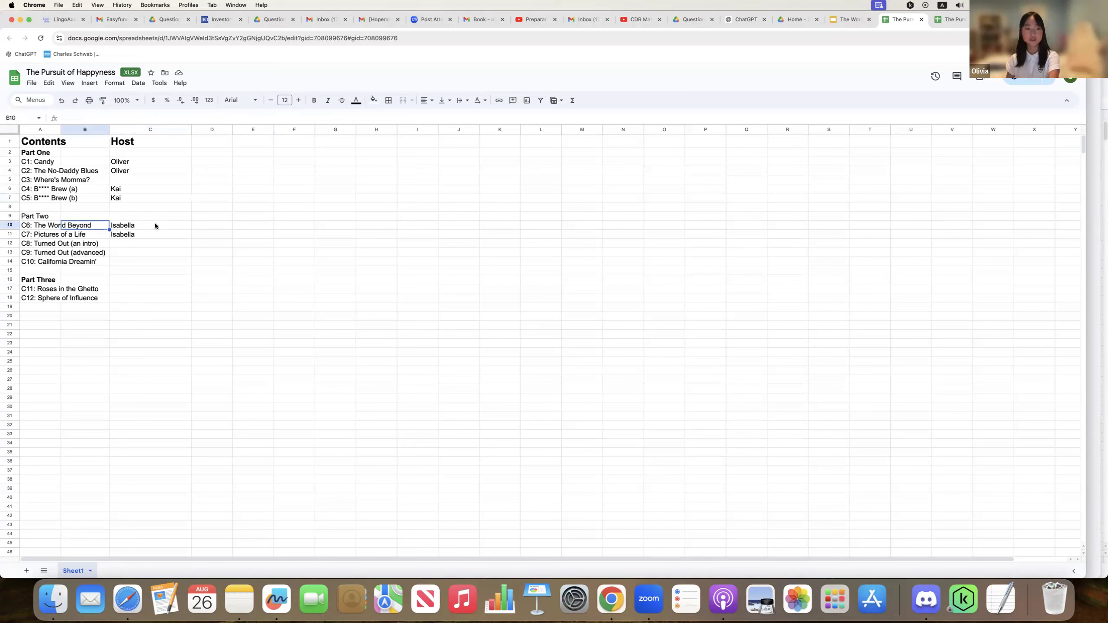
{"action": "left_click", "coordinate": [155, 226]}
{"action": "left_click", "coordinate": [158, 179]}
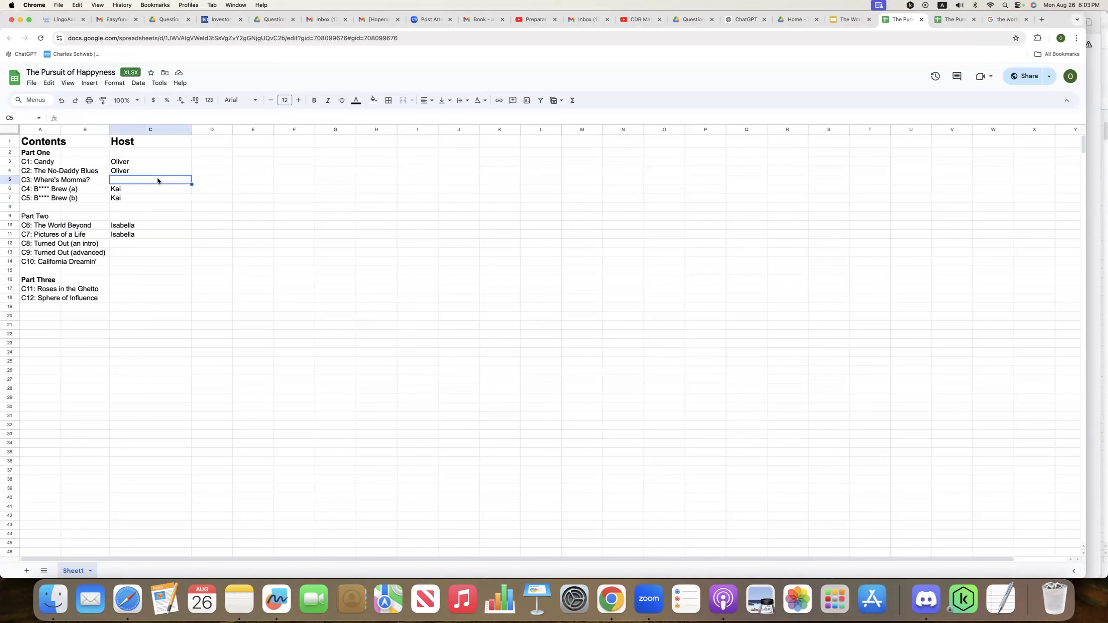
{"action": "left_click", "coordinate": [302, 280]}
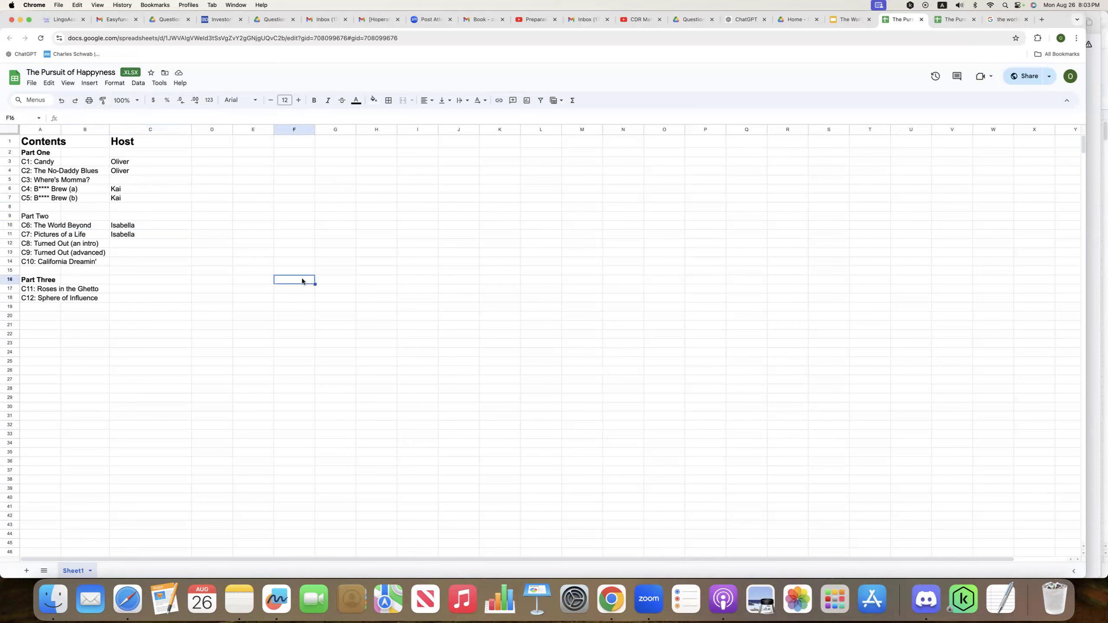
{"action": "left_click", "coordinate": [82, 243]}
{"action": "left_click", "coordinate": [111, 243]}
{"action": "left_click_drag", "start_coordinate": [107, 246], "coordinate": [101, 253]}
{"action": "left_click", "coordinate": [121, 247]}
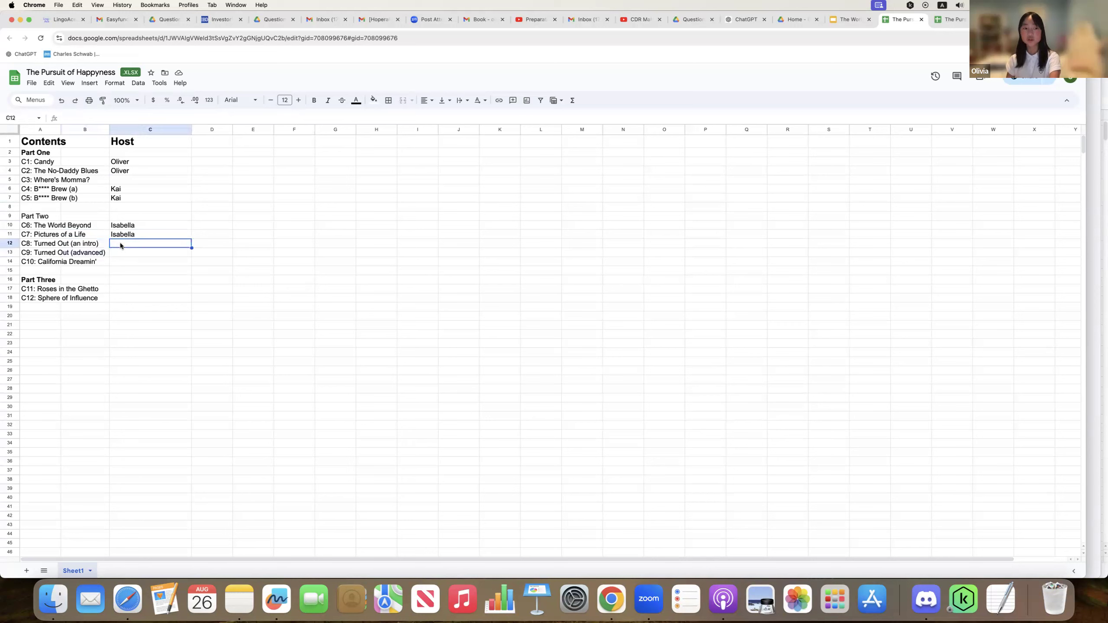
{"action": "key", "text": "Return"}
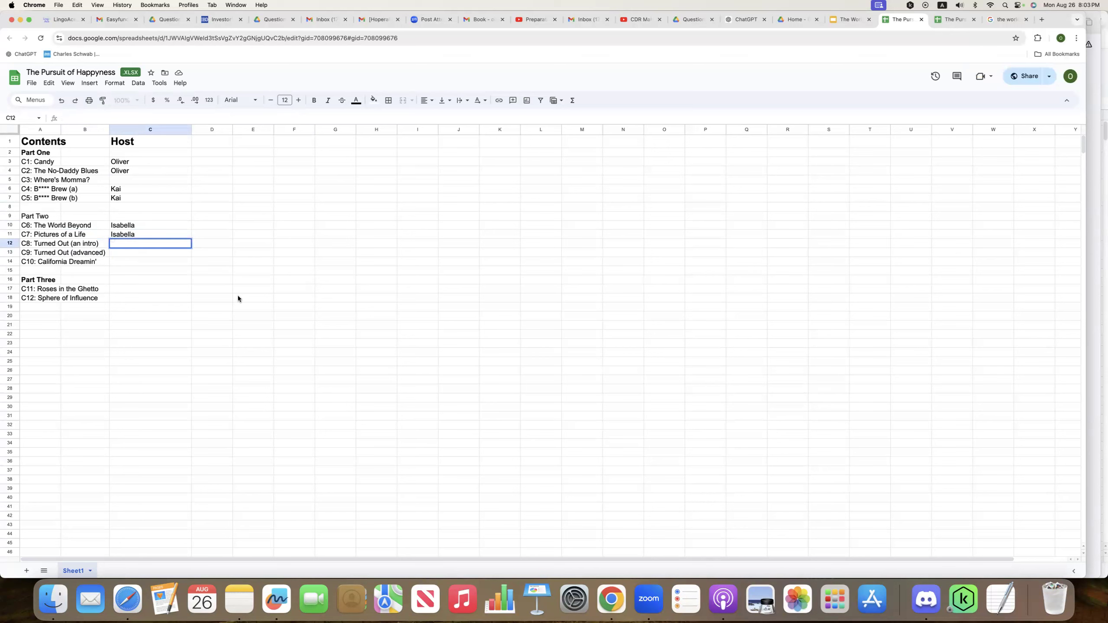
{"action": "left_click_drag", "start_coordinate": [53, 253], "coordinate": [53, 246]}
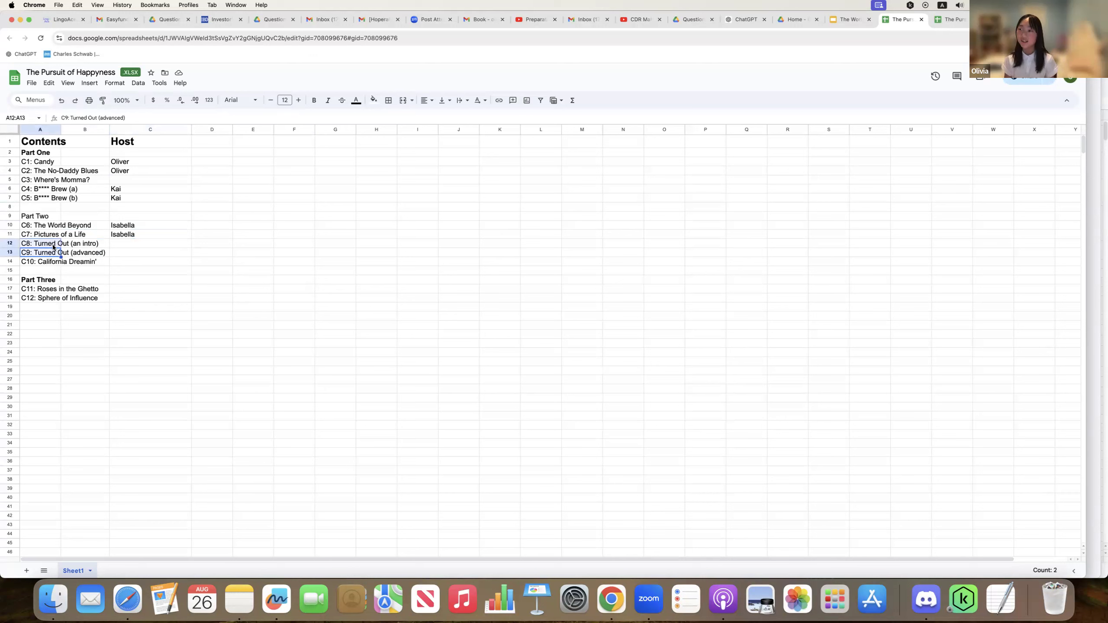
{"action": "left_click", "coordinate": [279, 243]}
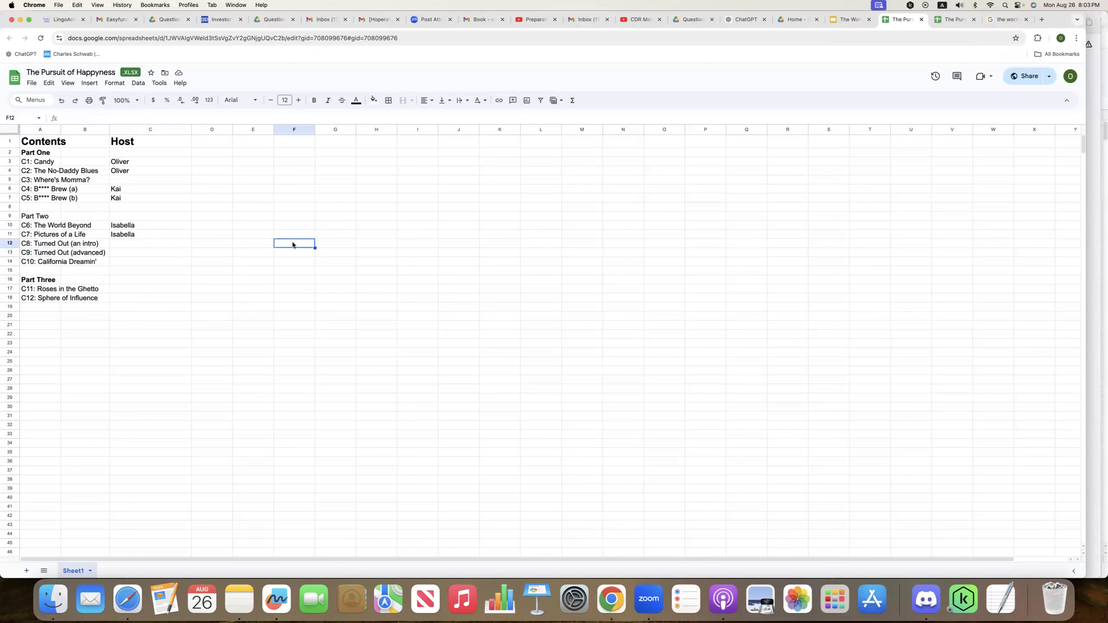
{"action": "left_click", "coordinate": [457, 253]}
{"action": "left_click", "coordinate": [271, 243]}
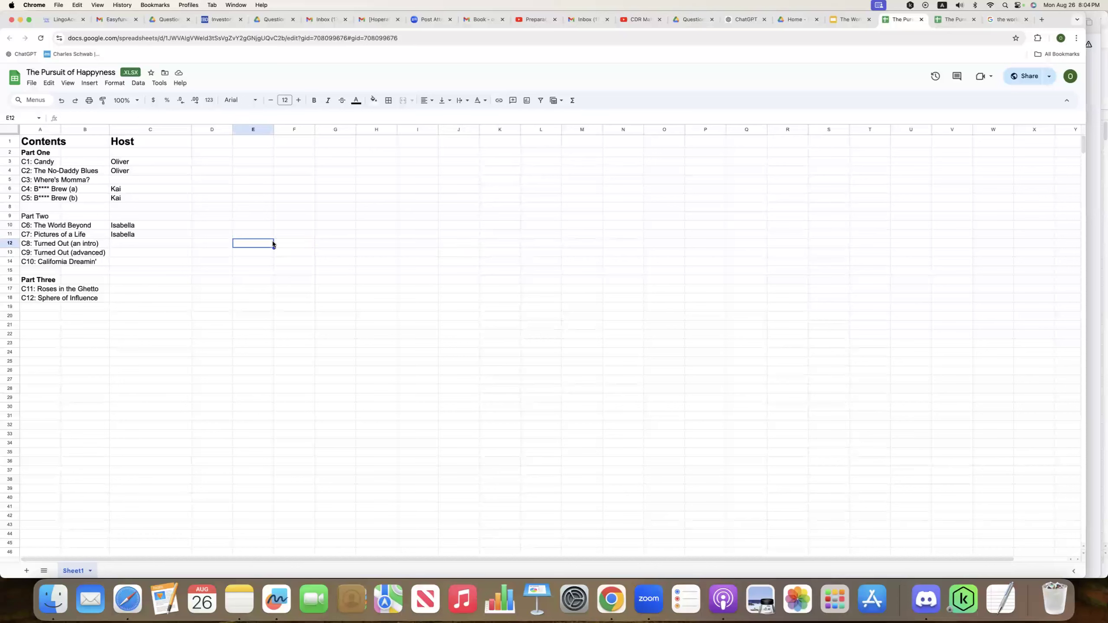
{"action": "left_click", "coordinate": [141, 179]}
{"action": "left_click", "coordinate": [137, 252]}
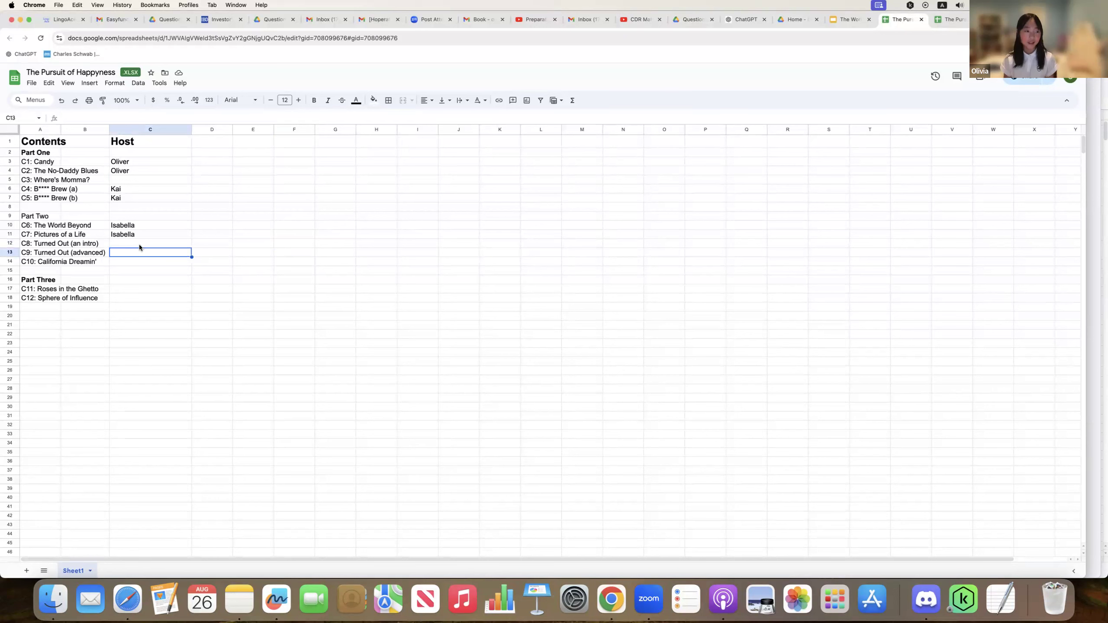
{"action": "left_click", "coordinate": [137, 262]}
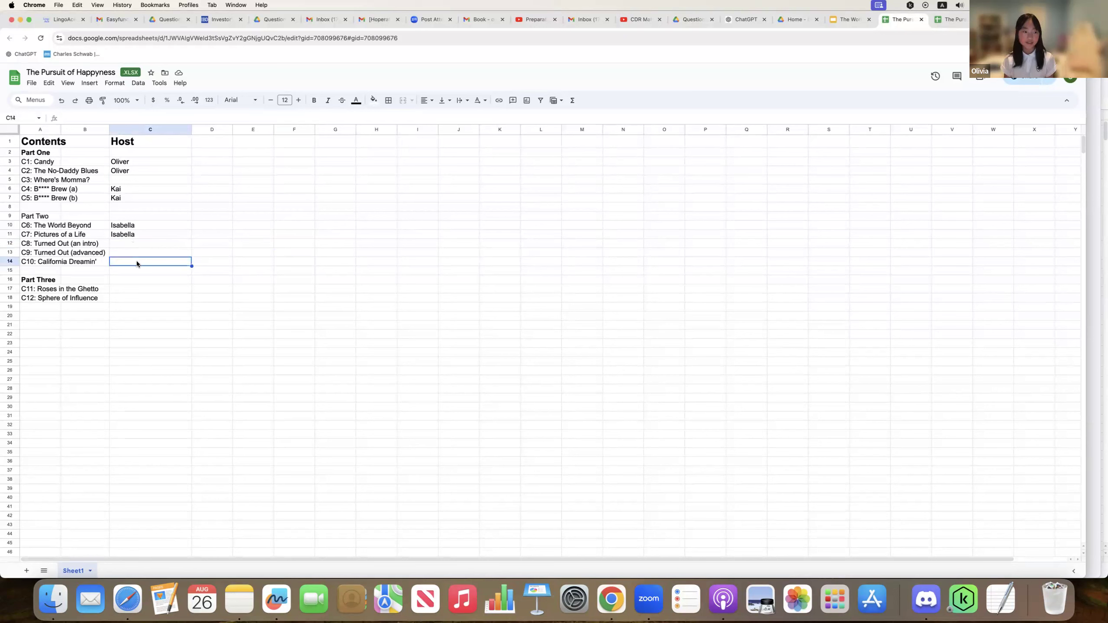
{"action": "left_click", "coordinate": [134, 290]}
{"action": "left_click", "coordinate": [134, 298]}
{"action": "left_click", "coordinate": [150, 179]}
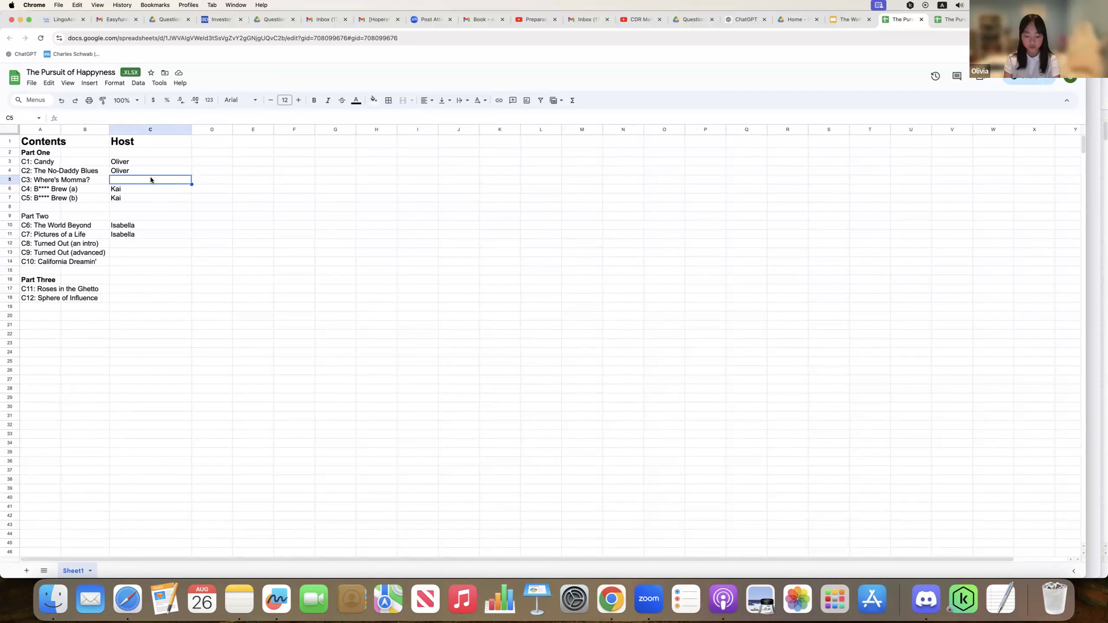
Enter one host's first name in the Host column for C3: Where's Momma? and C10: California Dreamin'.
{"action": "type", "text": "Daniel"}
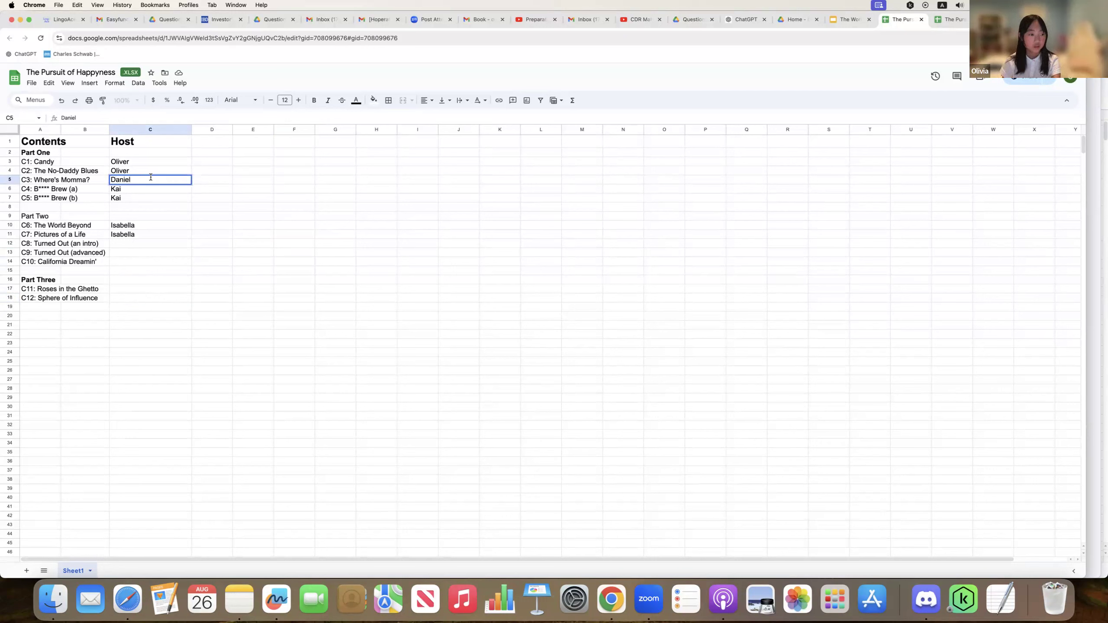
{"action": "left_click", "coordinate": [145, 262]}
{"action": "type", "text": "Daniel"}
{"action": "left_click", "coordinate": [373, 245]}
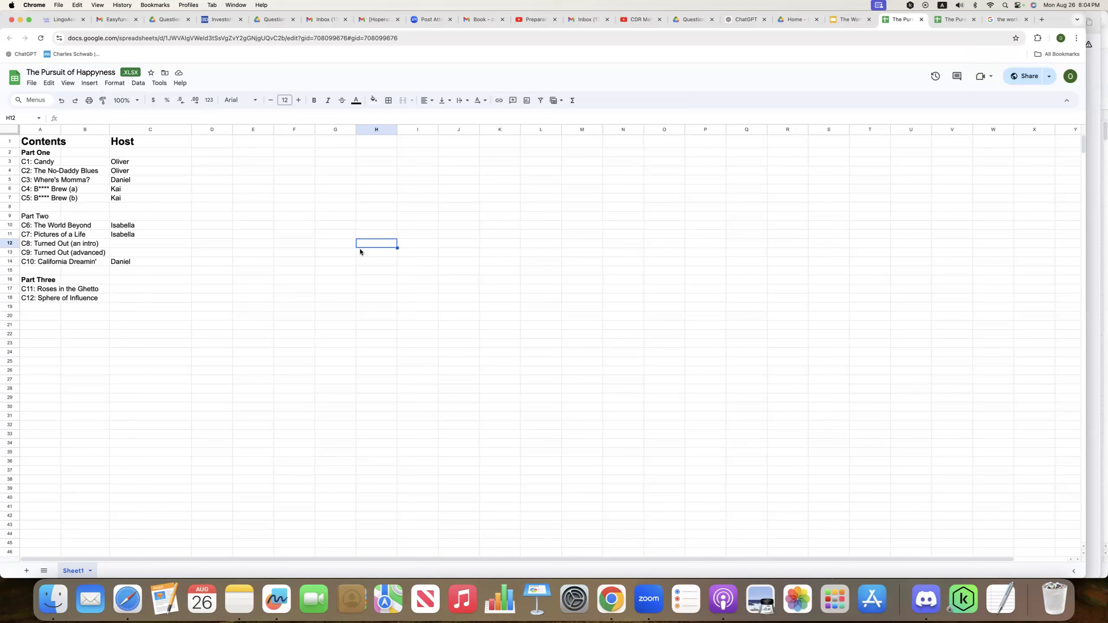
Enter one host's first name in the Host column for C11: Roses in the Ghetto and C12: Sphere of Influence.
{"action": "left_click", "coordinate": [145, 288]}
{"action": "type", "text": "Audret"}
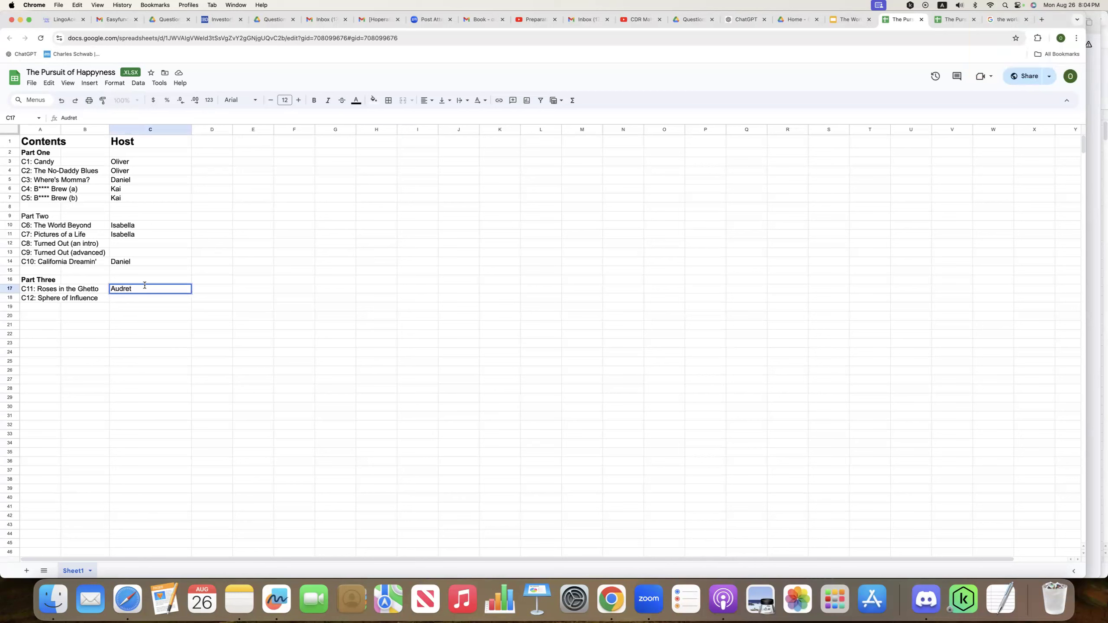
{"action": "key", "text": "Return"}
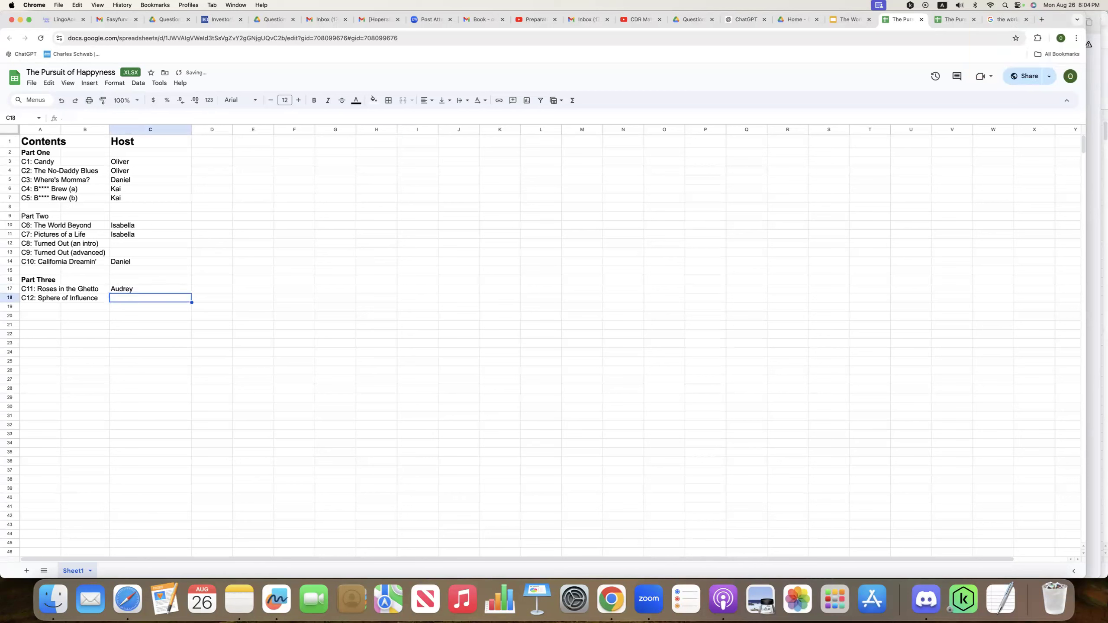
{"action": "type", "text": "Audrey"}
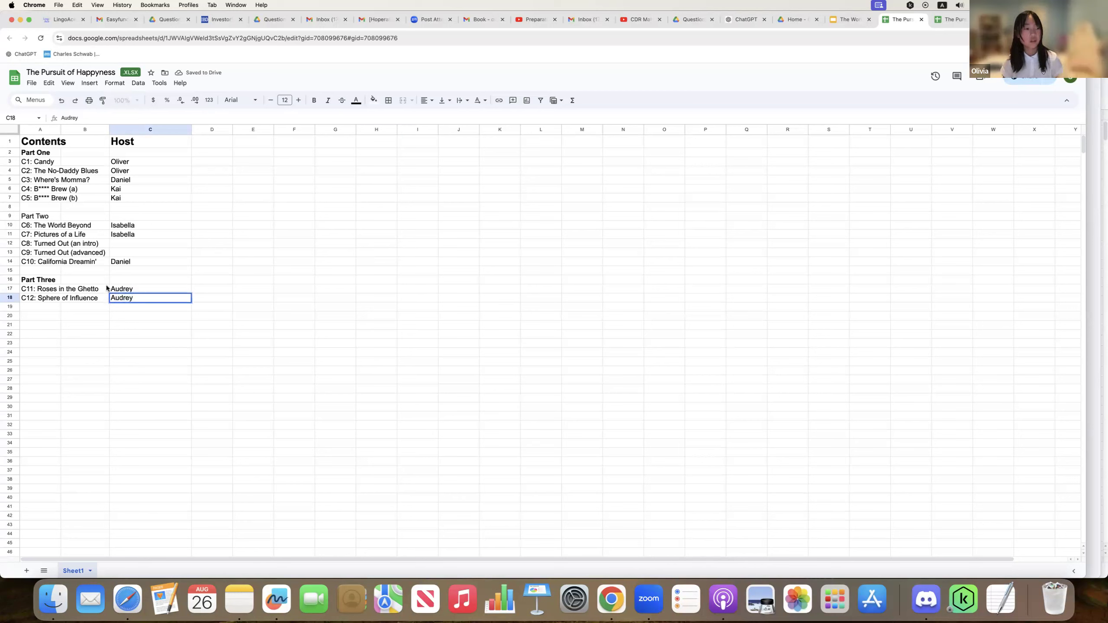
Enter one host's first name in the Host column for C8: Turned Out (an intro) and C9: Turned Out (advanced).
{"action": "left_click", "coordinate": [157, 247]}
{"action": "type", "text": "Olivisa"}
{"action": "key", "text": "Return"}
{"action": "type", "text": "Oli"}
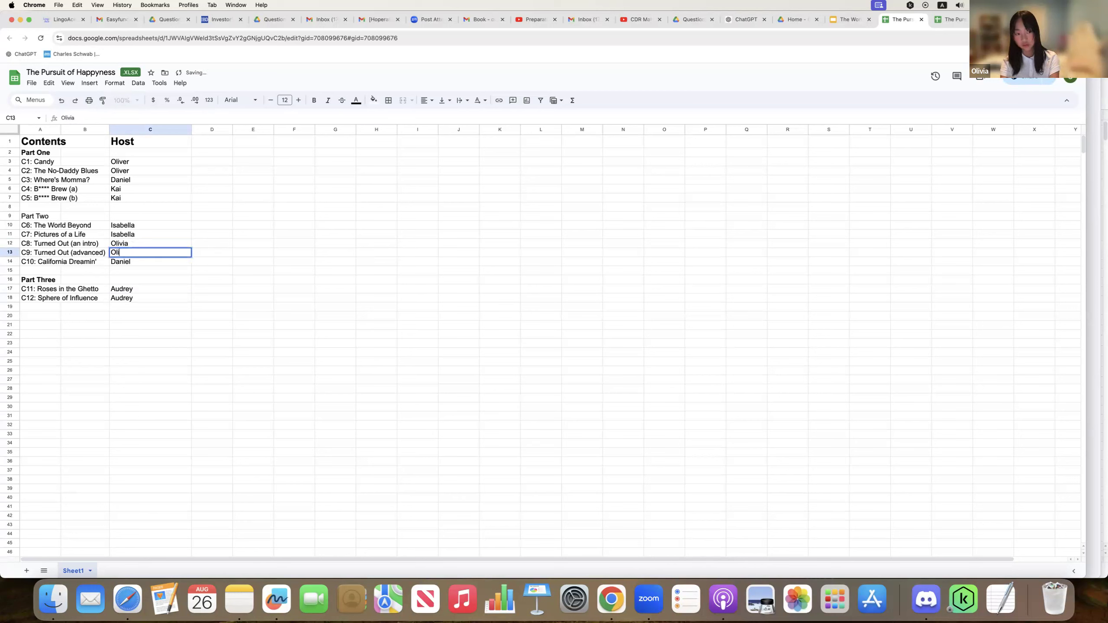
{"action": "type", "text": "via"}
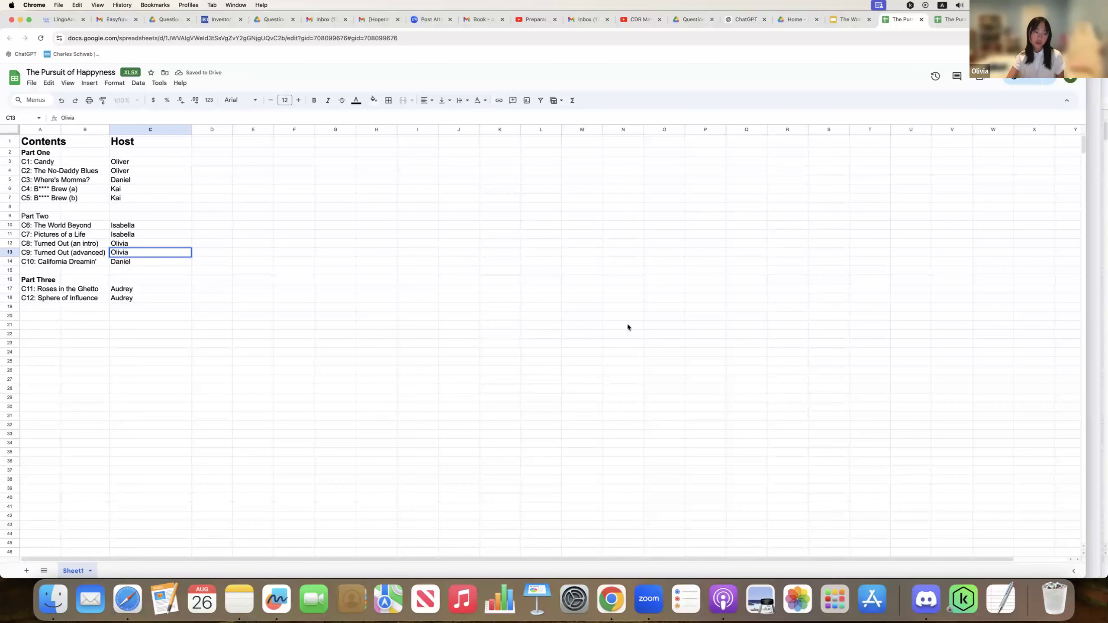
{"action": "left_click", "coordinate": [628, 325]}
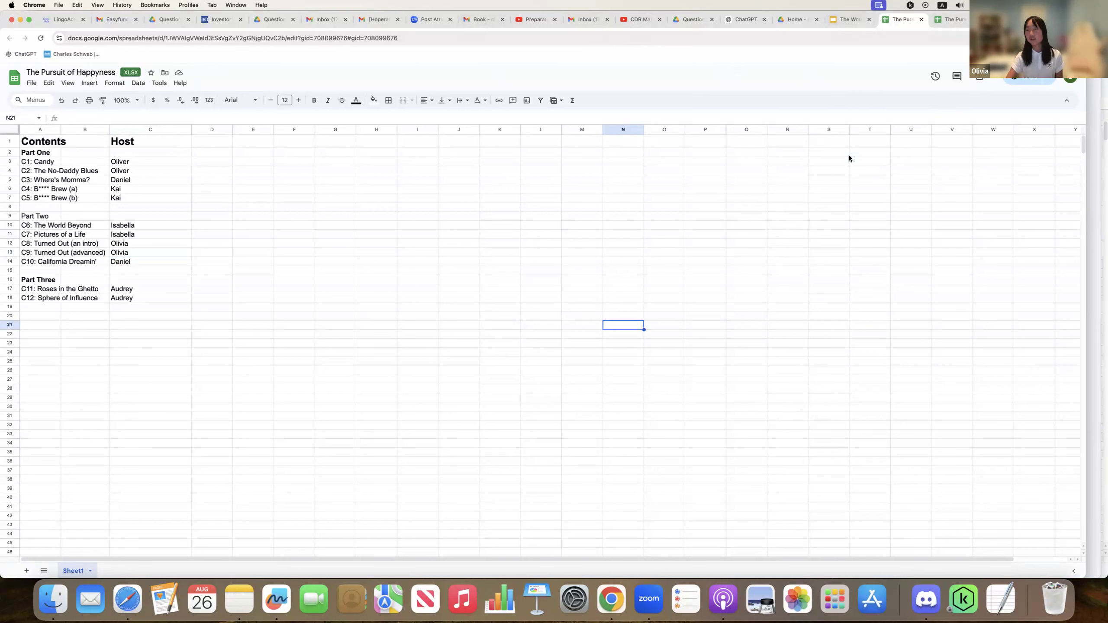
Switch to the book club slideshow and look through the Part 2: Chapters 5-8 and Part 3: Chapters 9-12 discussion questions.
{"action": "left_click", "coordinate": [851, 25]}
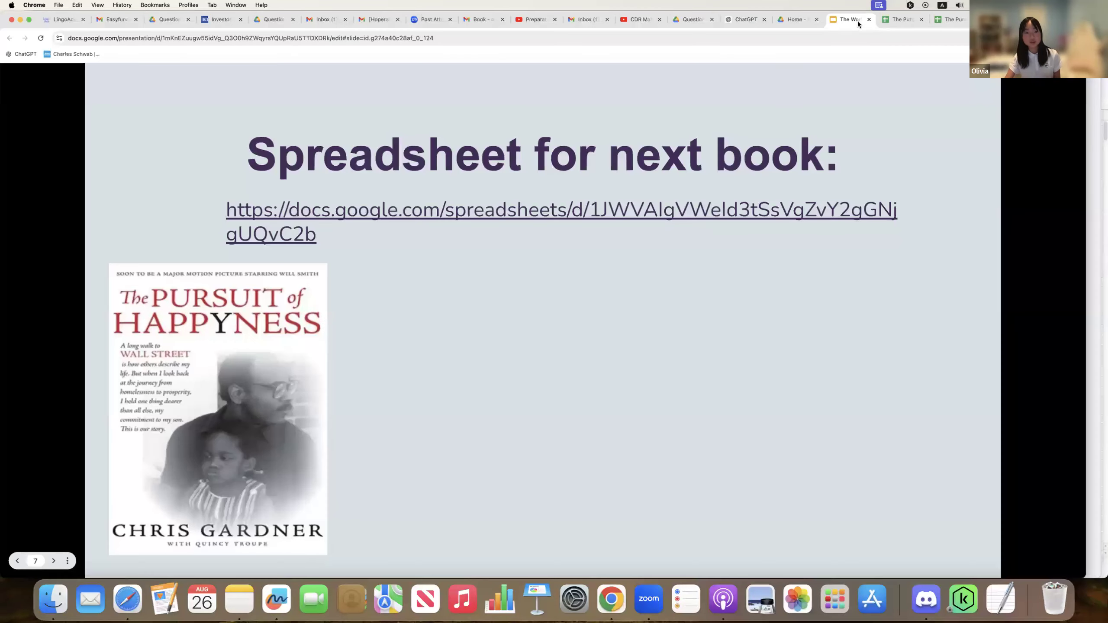
{"action": "left_click", "coordinate": [778, 86]}
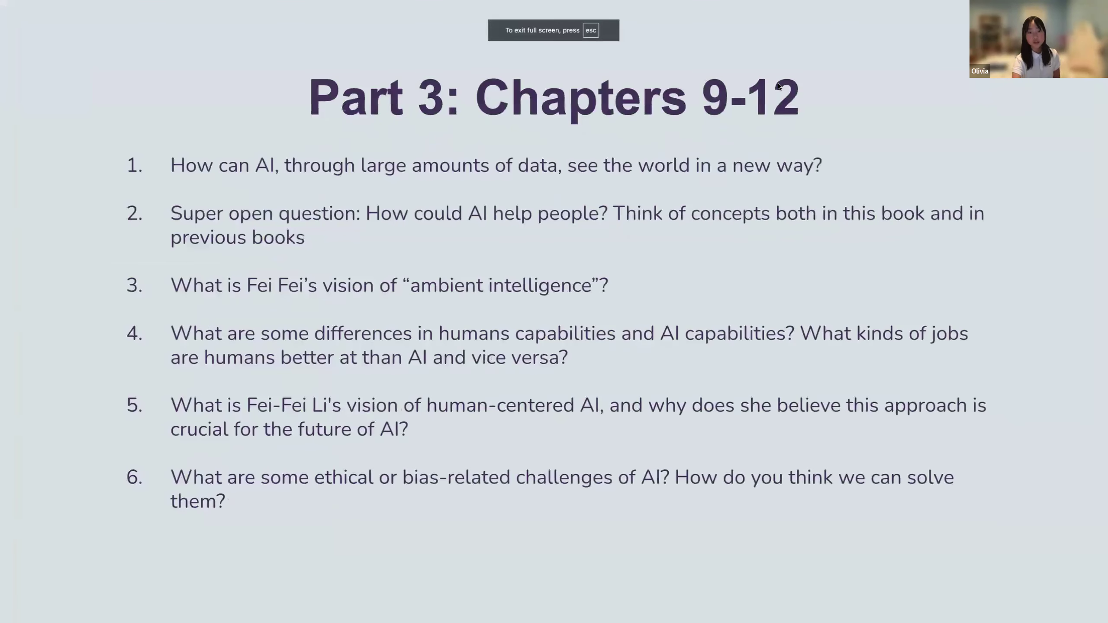
{"action": "key", "text": "Right"}
{"action": "key", "text": "Left"}
{"action": "key", "text": "Left"}
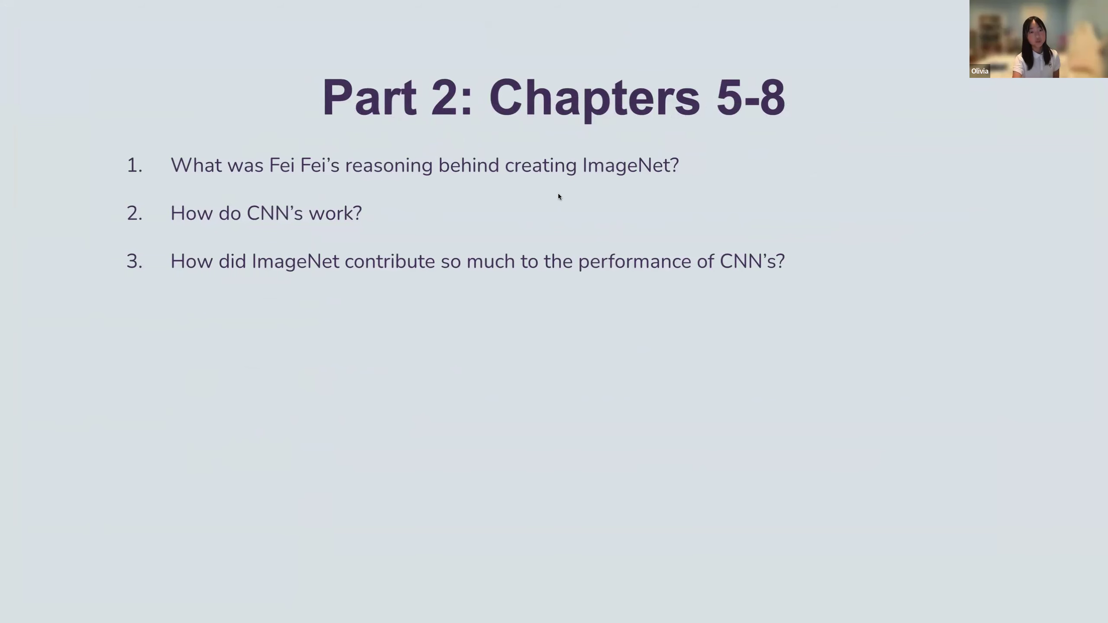
{"action": "key", "text": "Right"}
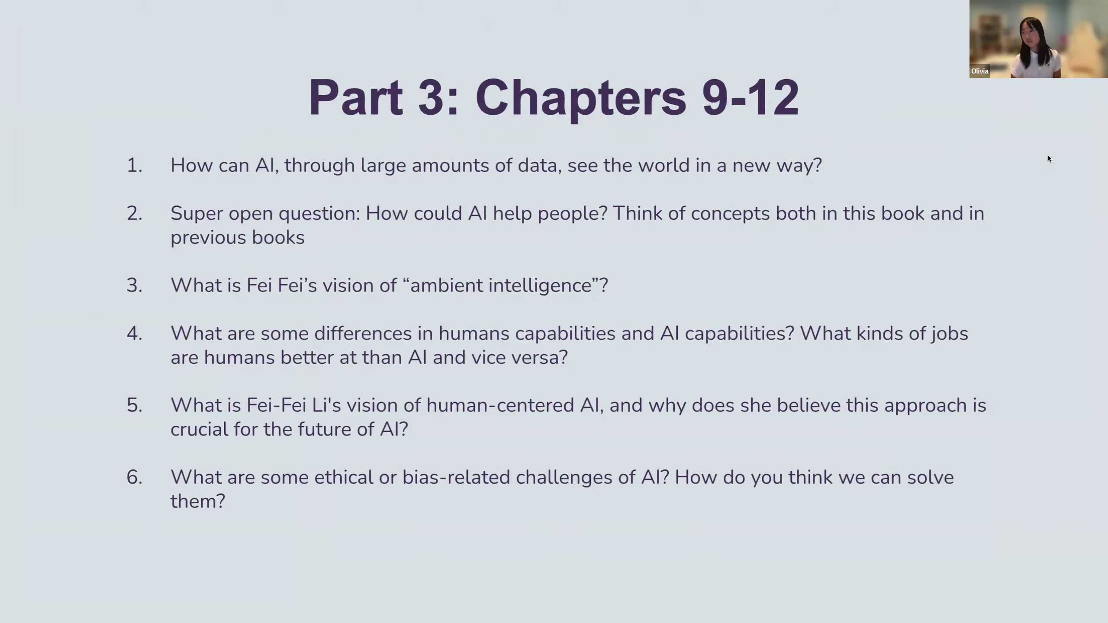